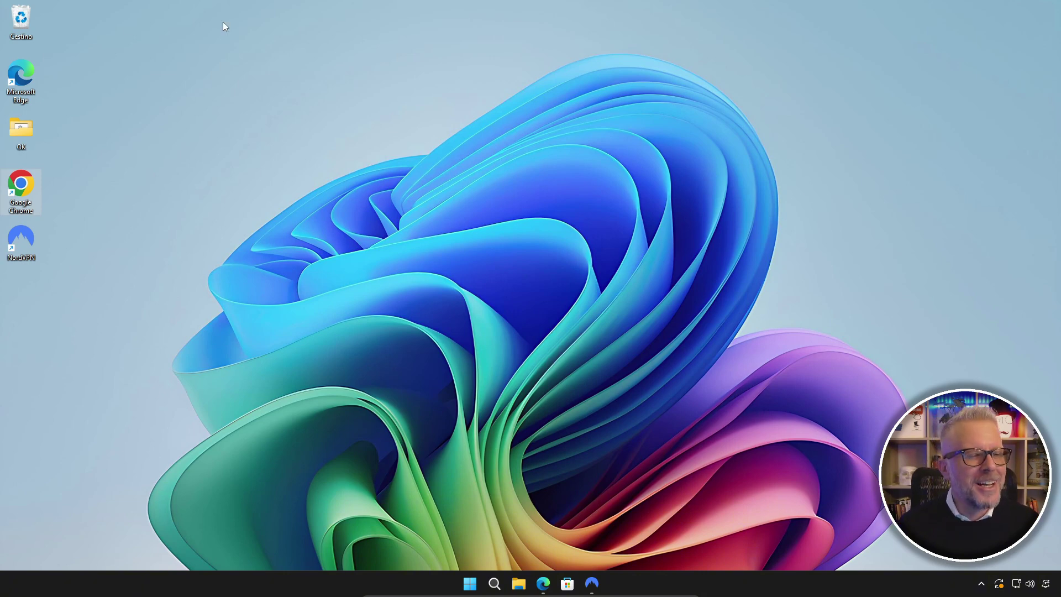
Open Google Chrome, search the web for "gentiluomo digitale" and open the Gentiluomo Digitale home page.
double_click(23, 195)
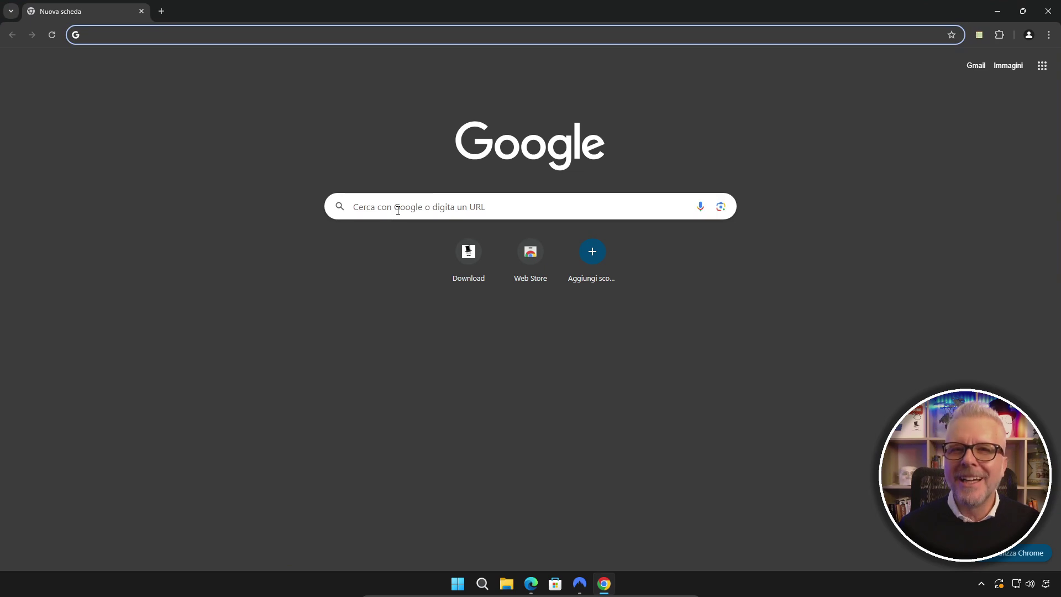
type("gentiluomo digitale")
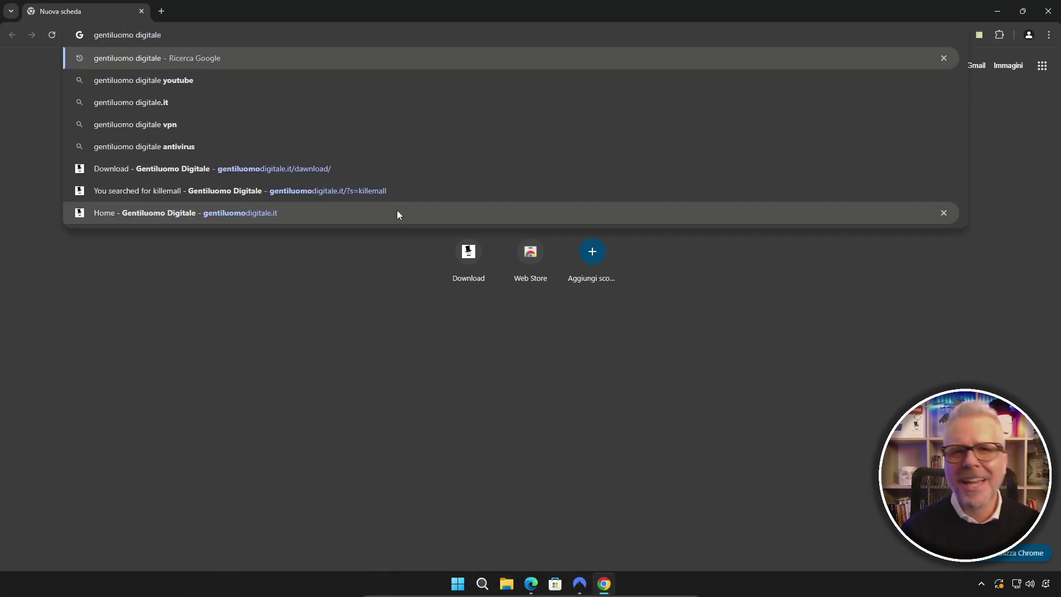
key("Return")
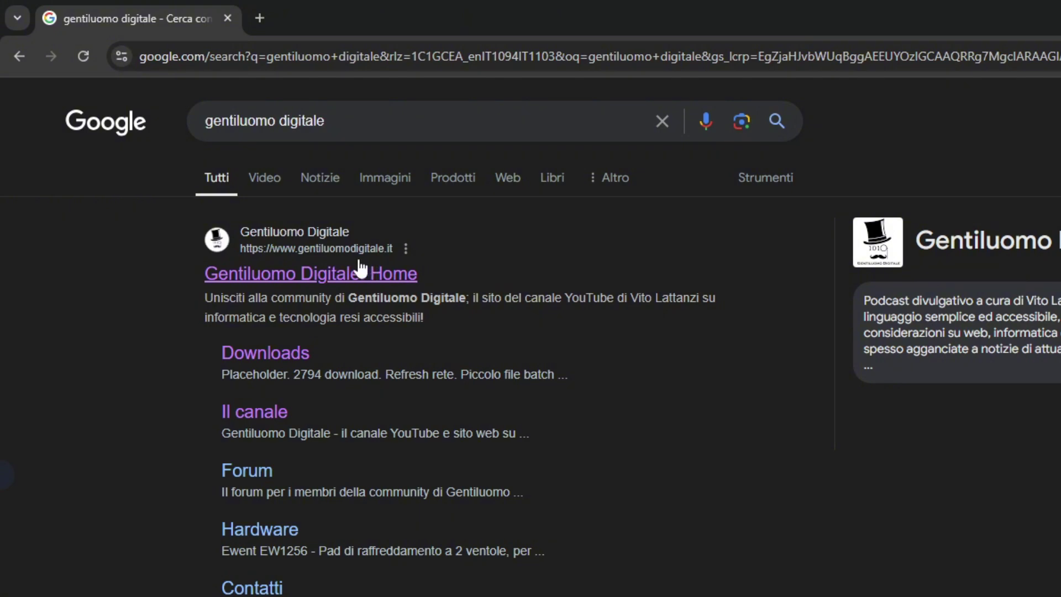
left_click(320, 284)
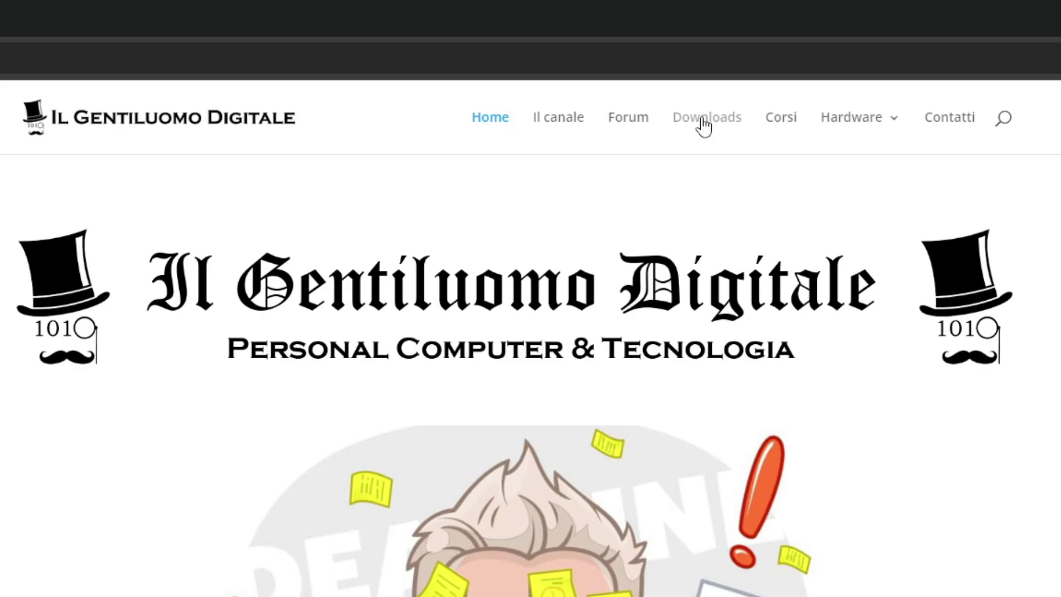
Open the site's Downloads page and locate the KillEmAll entry, highlighting its title.
left_click(703, 125)
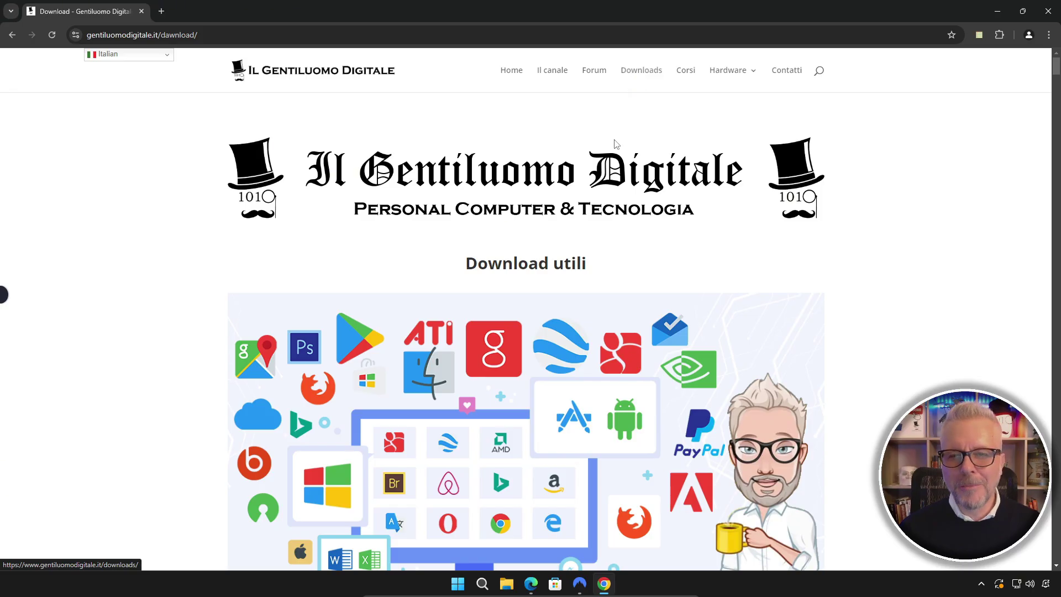
scroll(651, 237, "down", 6)
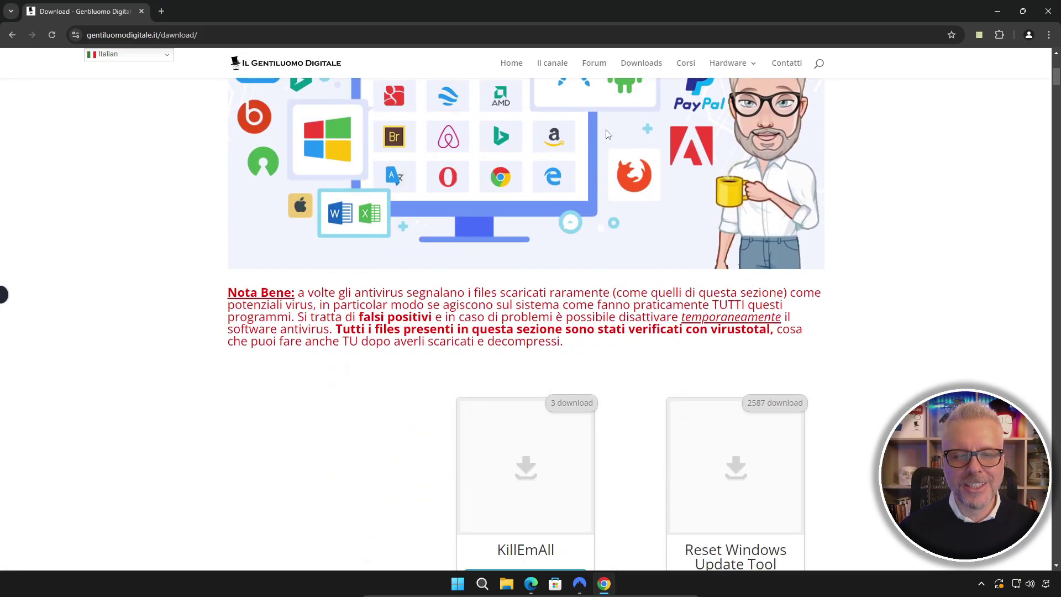
scroll(608, 135, "down", 5)
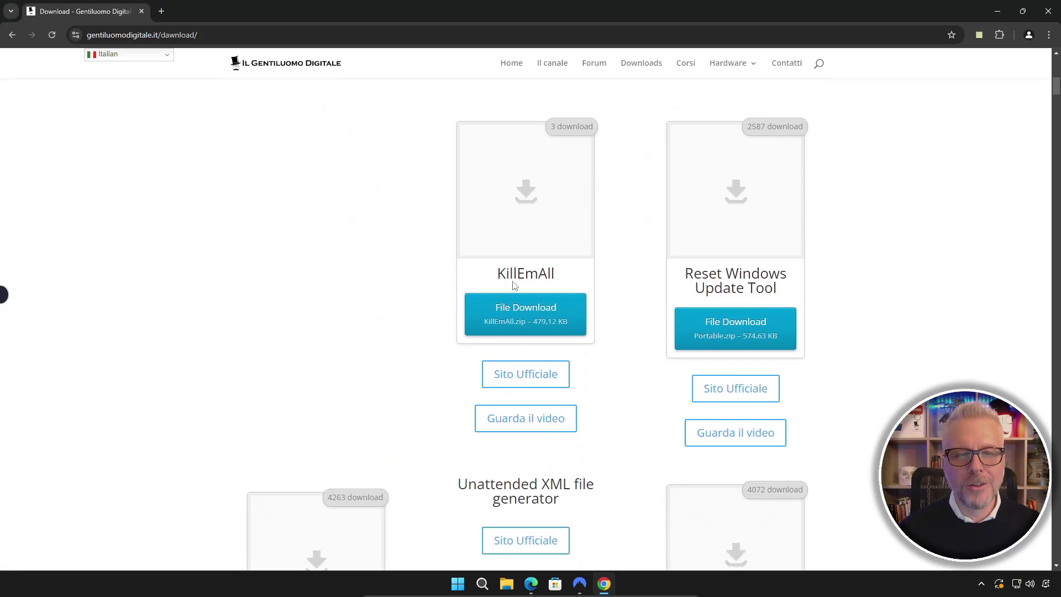
left_click_drag(498, 273, 558, 274)
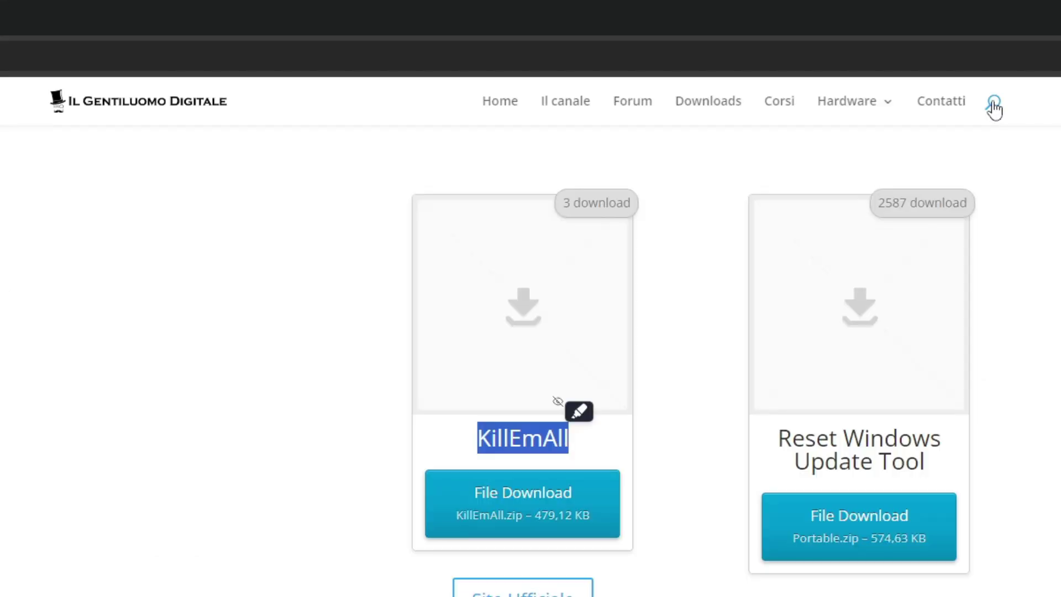
Search the Gentiluomo Digitale site for "killemall".
left_click(994, 107)
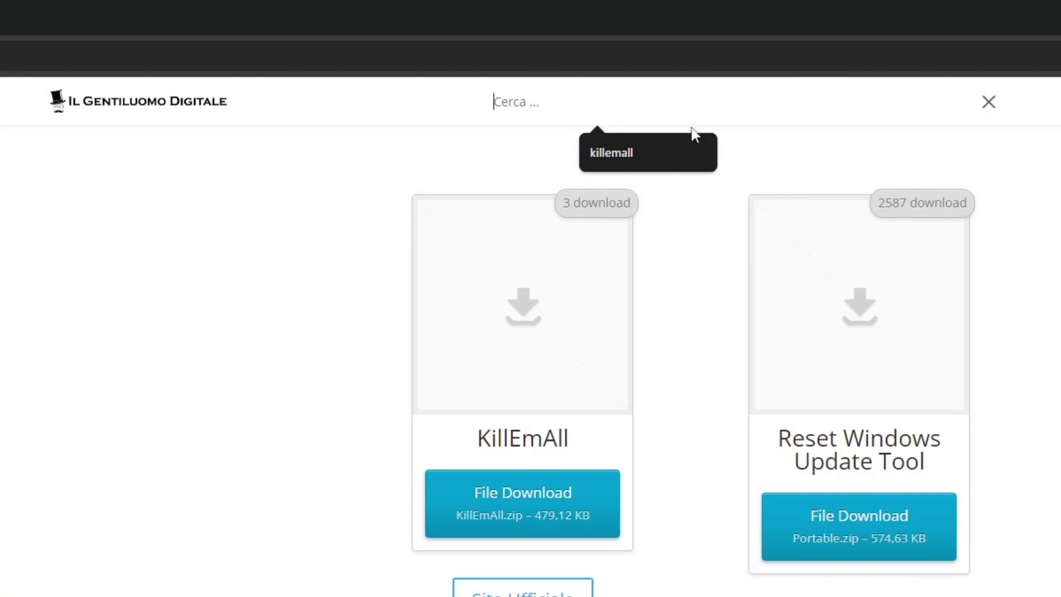
left_click(625, 151)
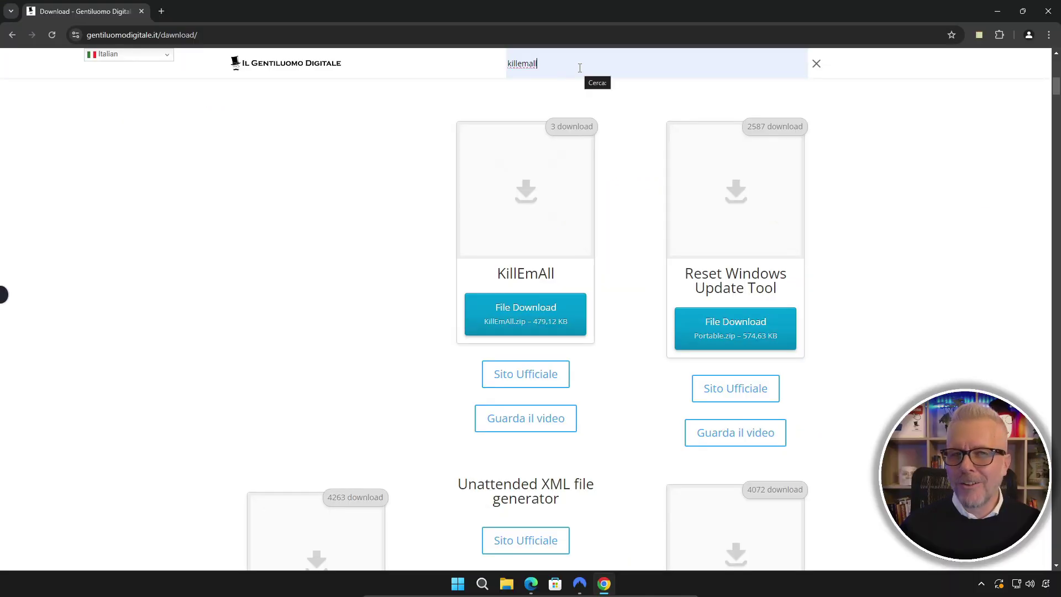
key("Return")
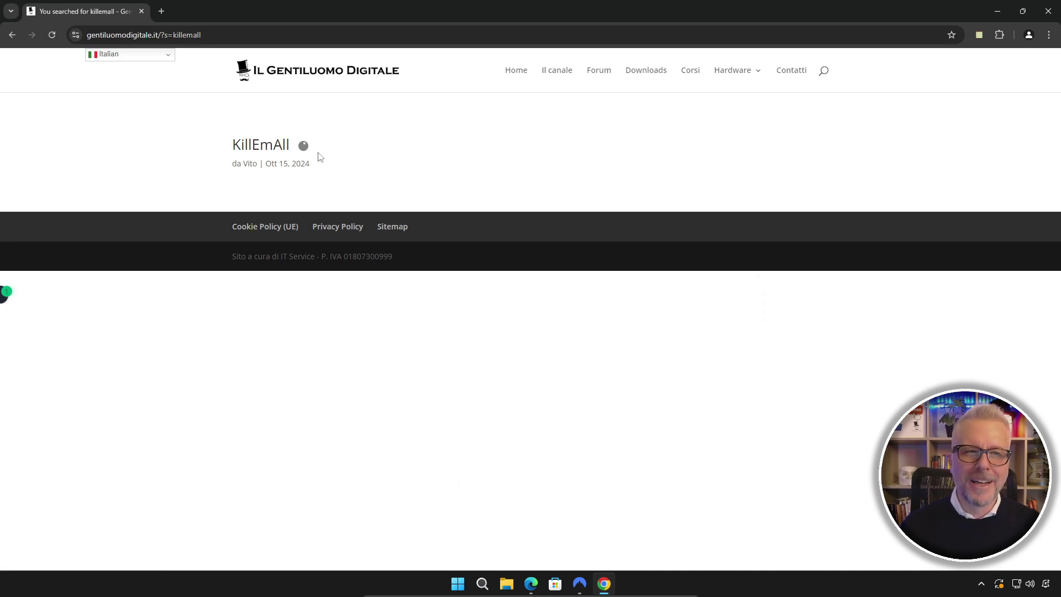
Download KillEmAll.zip from the search result and show it in its folder, closing the browser.
mouse_move(907, 66)
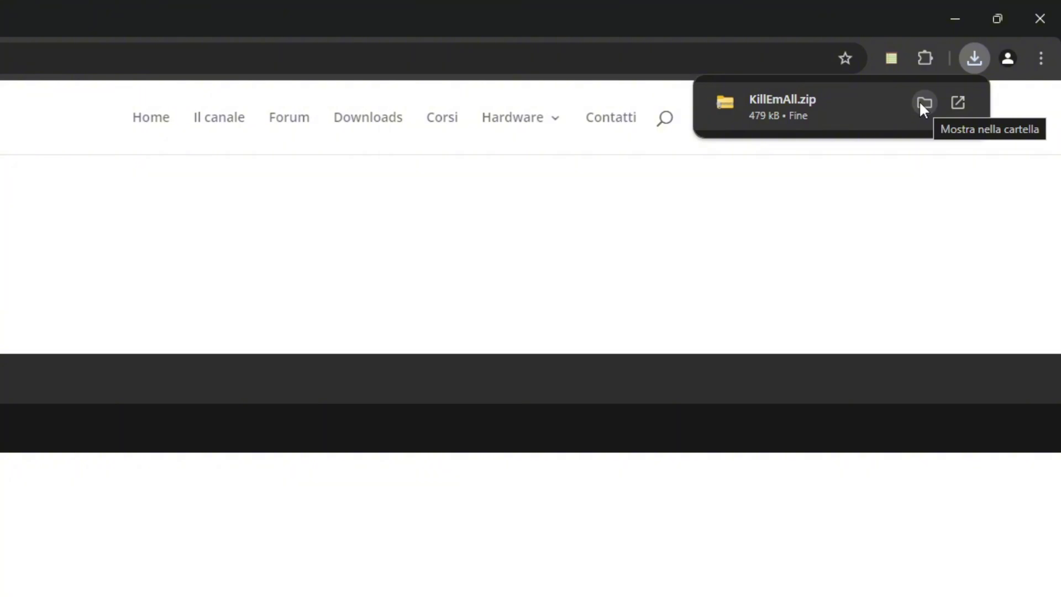
left_click(919, 103)
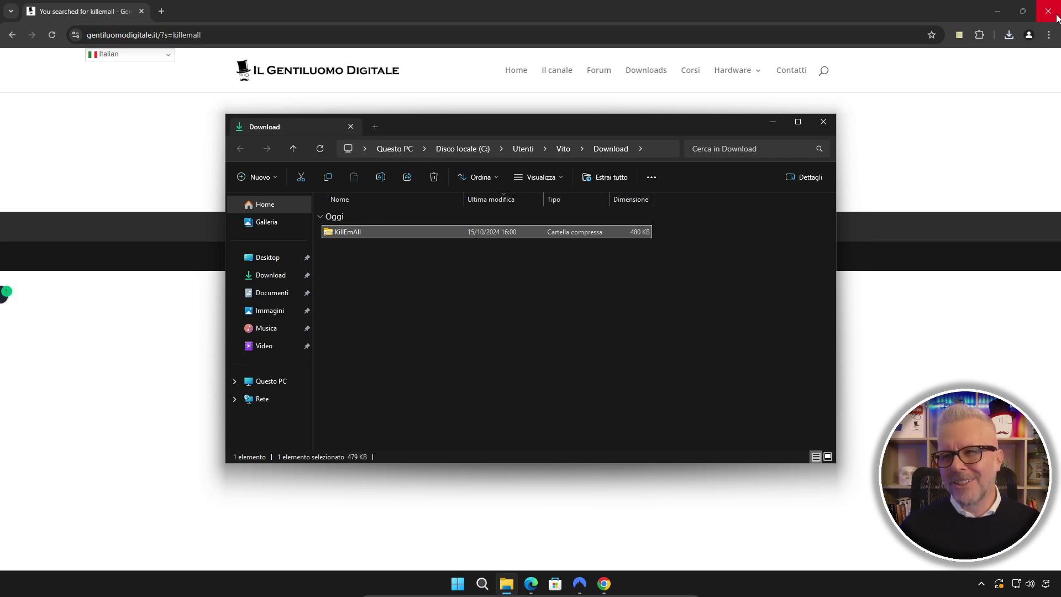
left_click(999, 14)
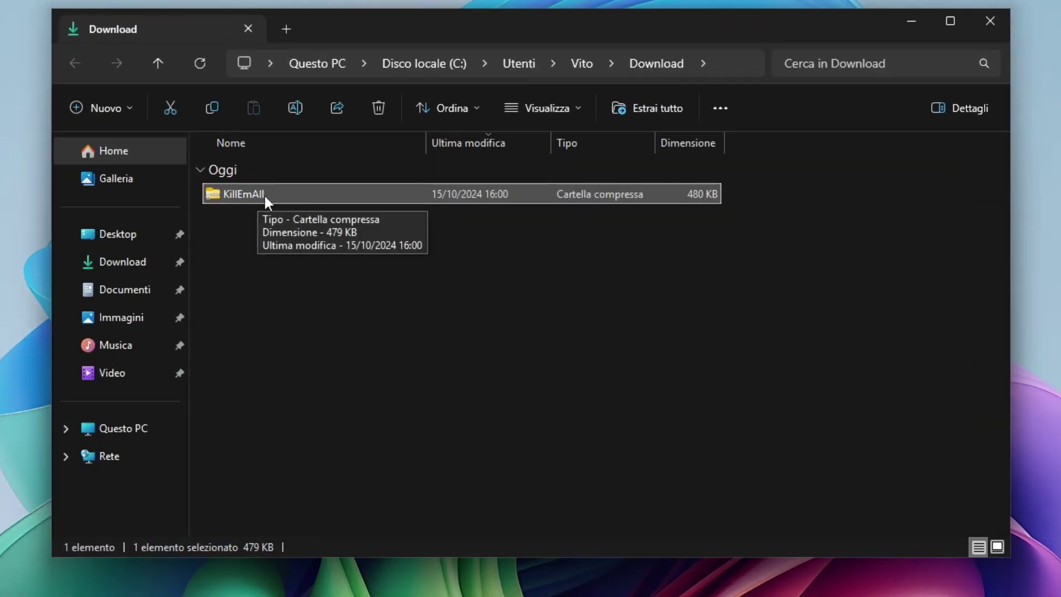
Extract the KillEmAll archive into a KillEmAll folder inside Downloads and close the window showing the extracted files.
right_click(257, 193)
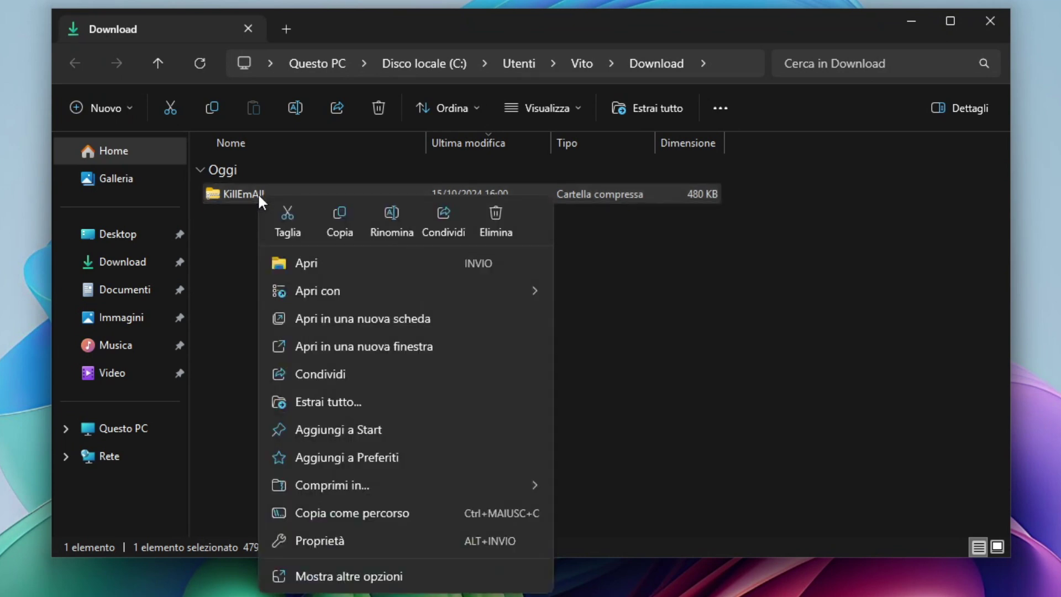
left_click(332, 402)
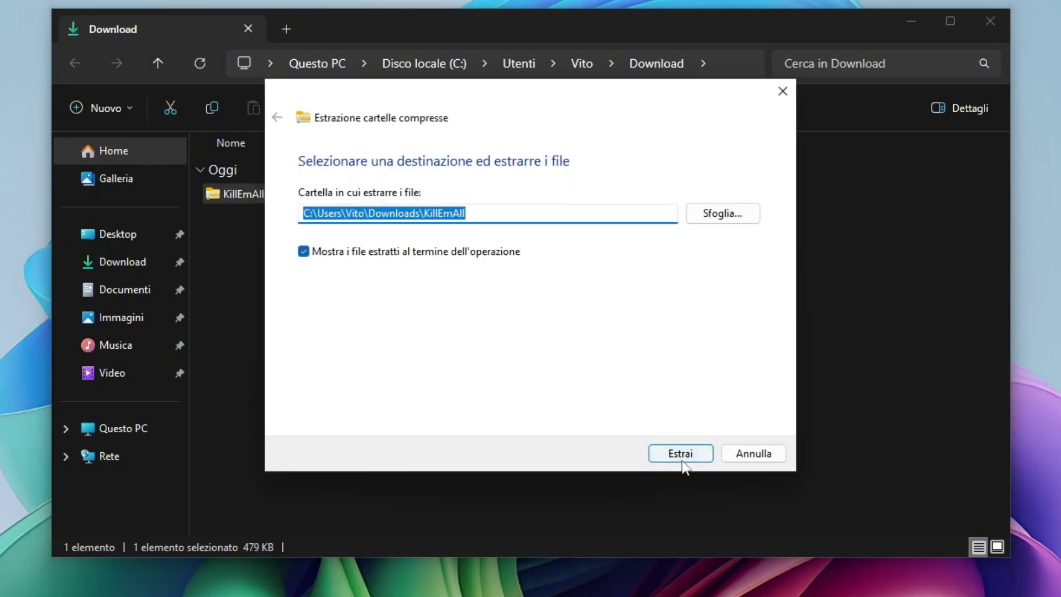
left_click(680, 454)
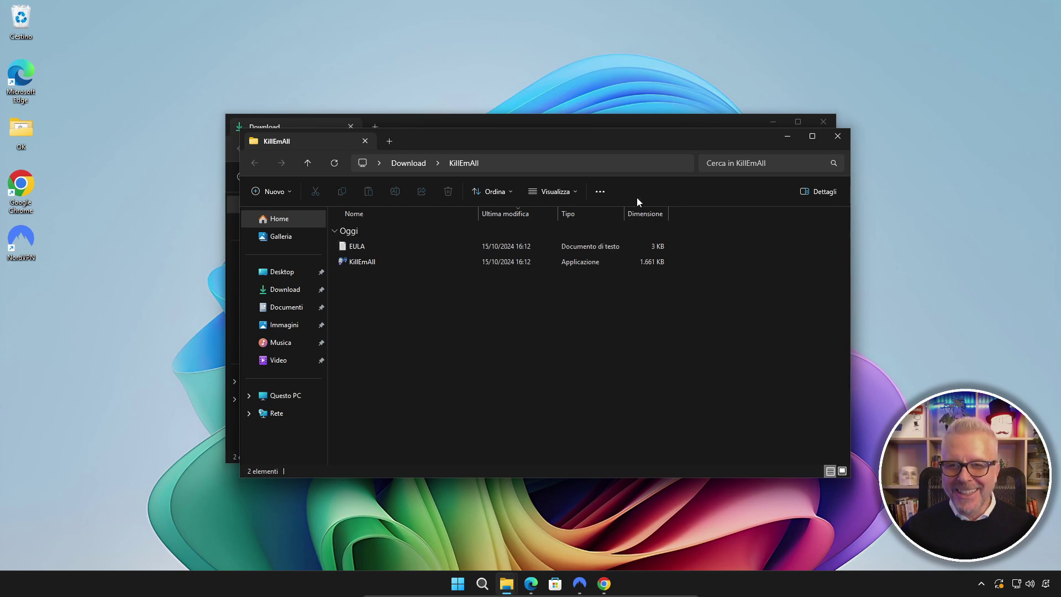
left_click(839, 137)
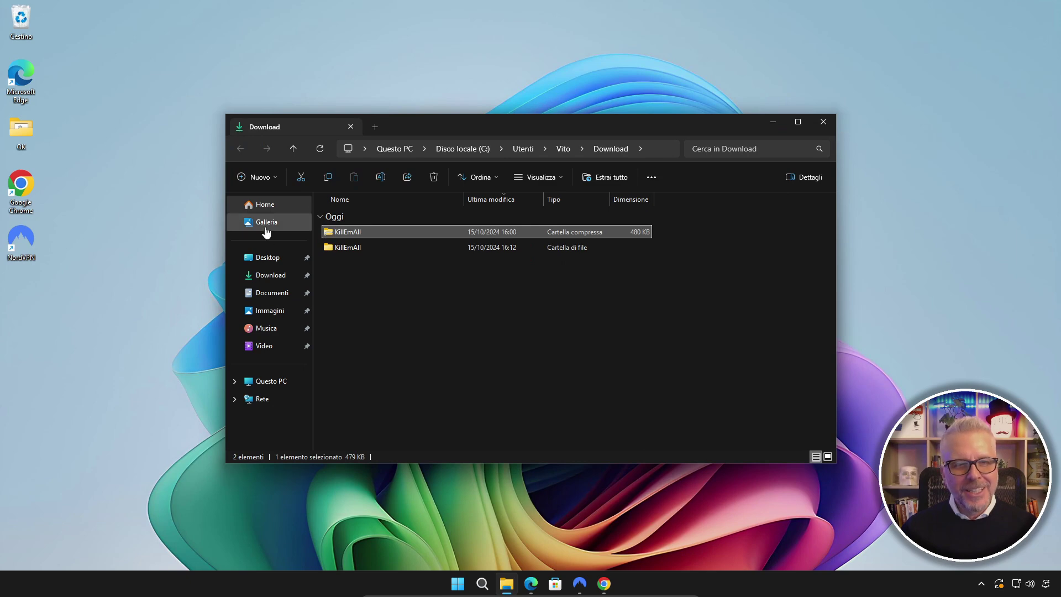
Move the extracted KillEmAll folder from Downloads to the desktop and close the Downloads window.
mouse_move(345, 247)
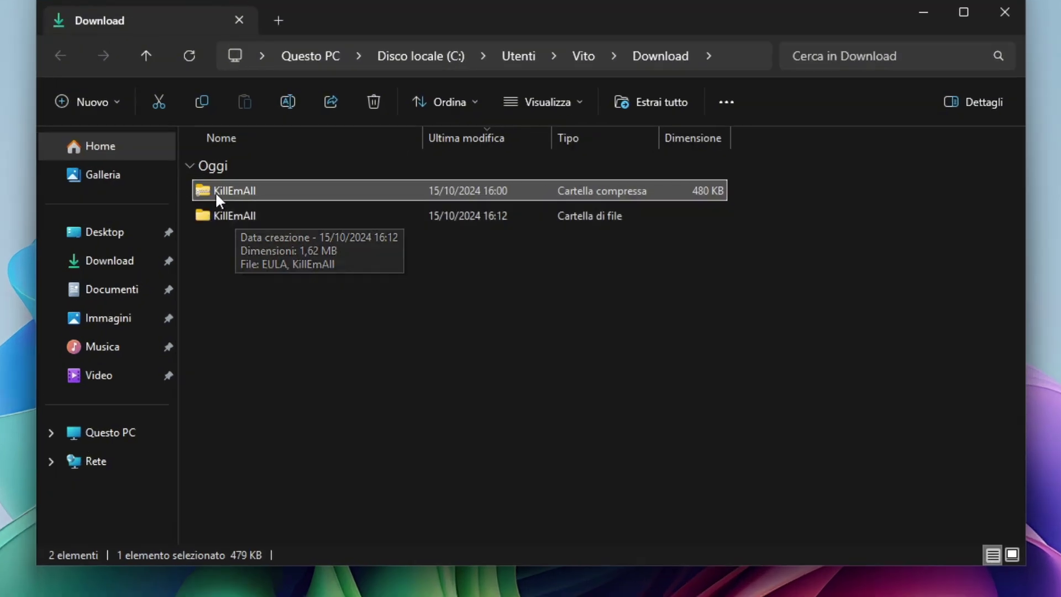
mouse_move(339, 235)
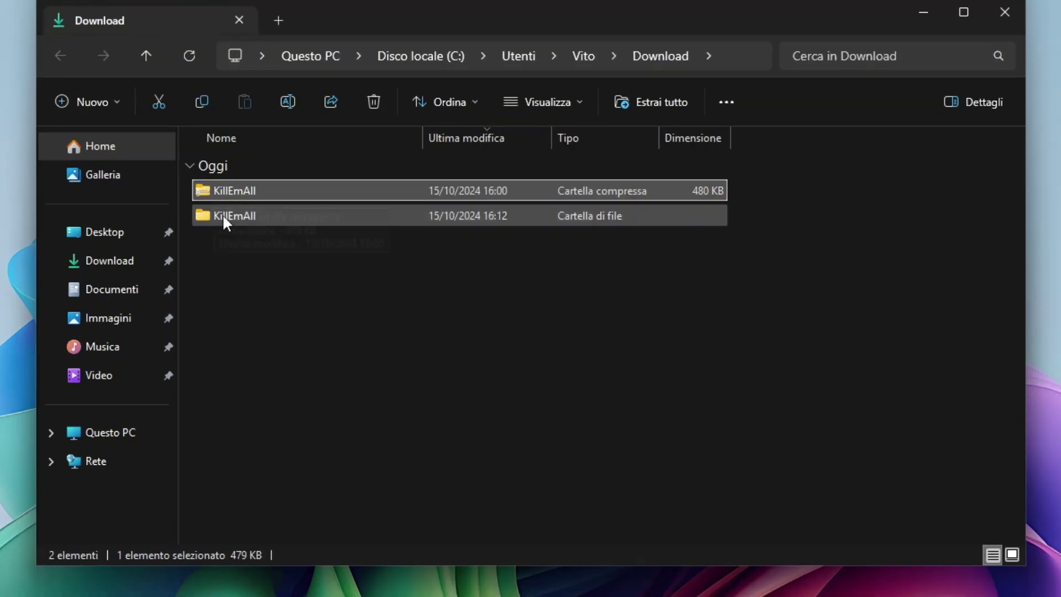
left_click_drag(221, 215, 161, 291)
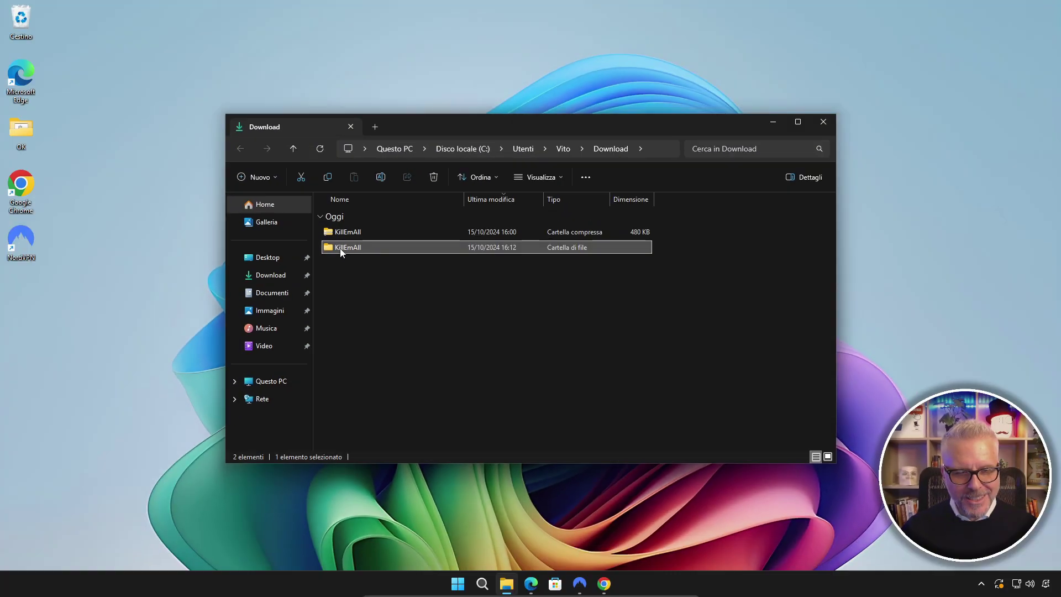
left_click_drag(303, 293, 22, 307)
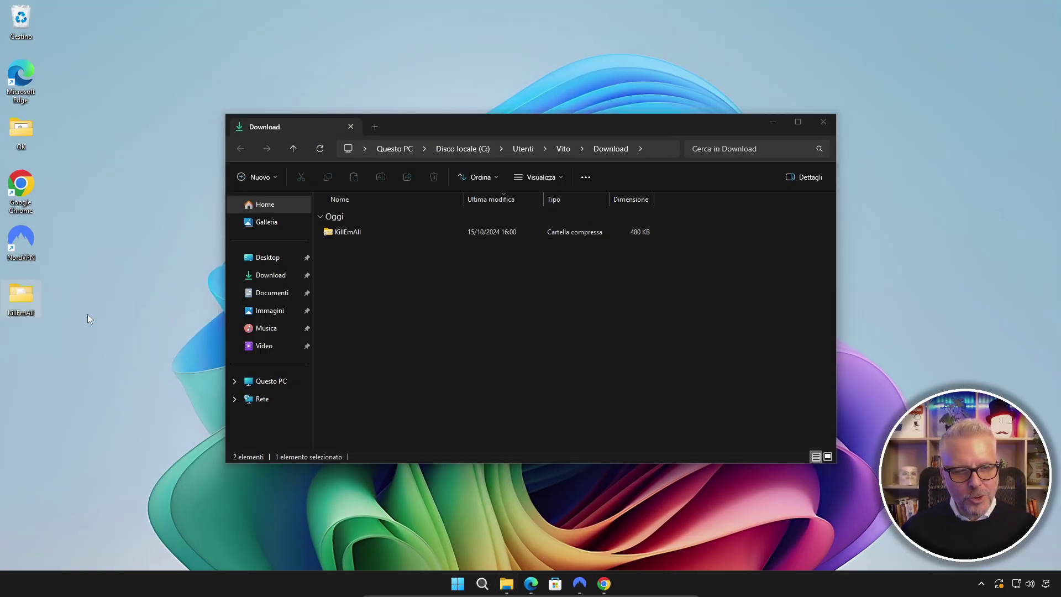
left_click(823, 121)
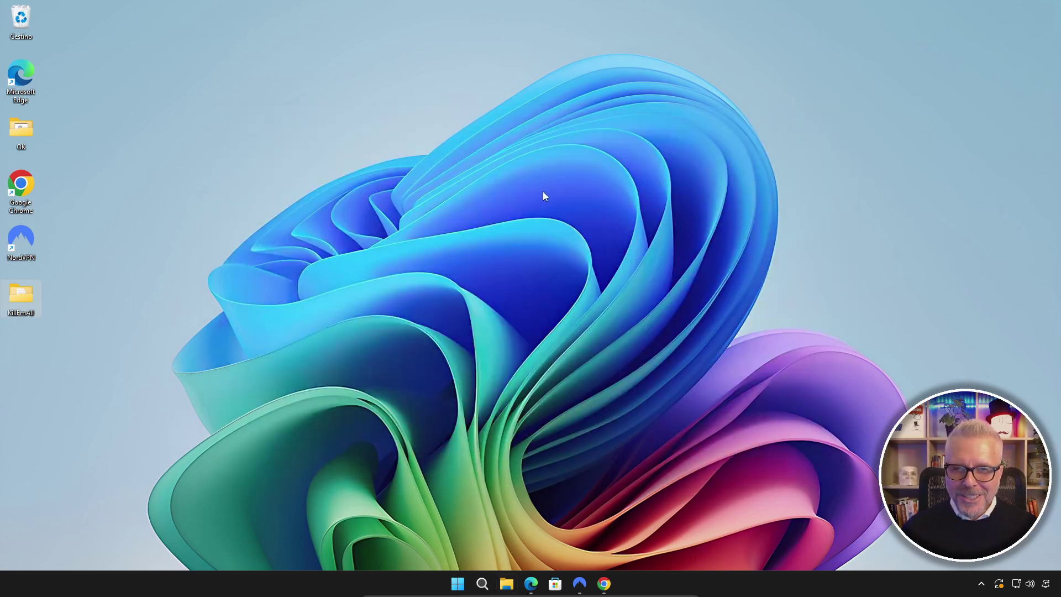
Pin the KillEmAll application from the desktop KillEmAll folder to the taskbar and close the folder window.
double_click(21, 298)
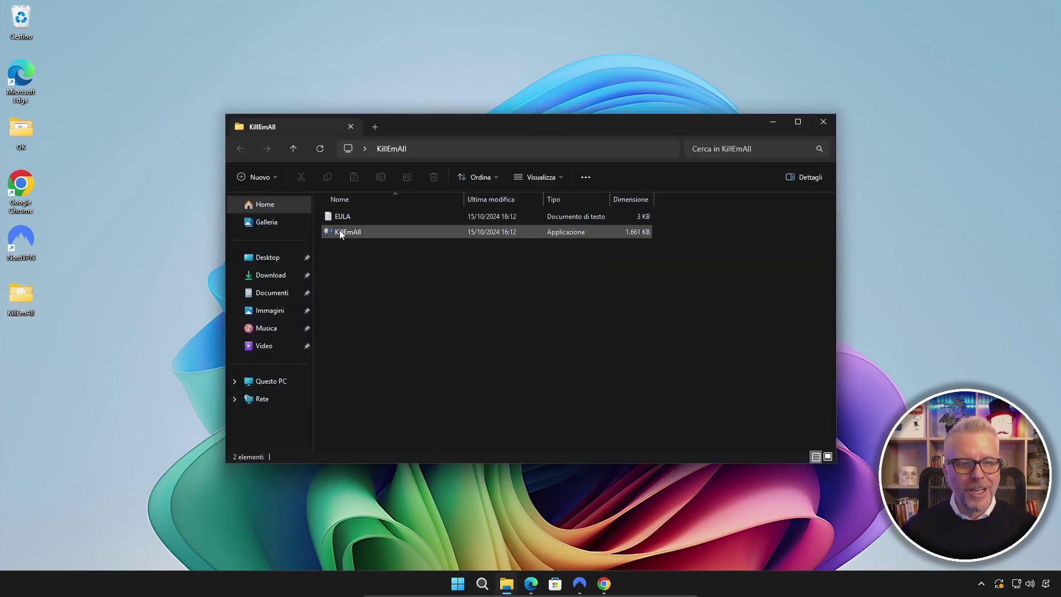
mouse_move(331, 230)
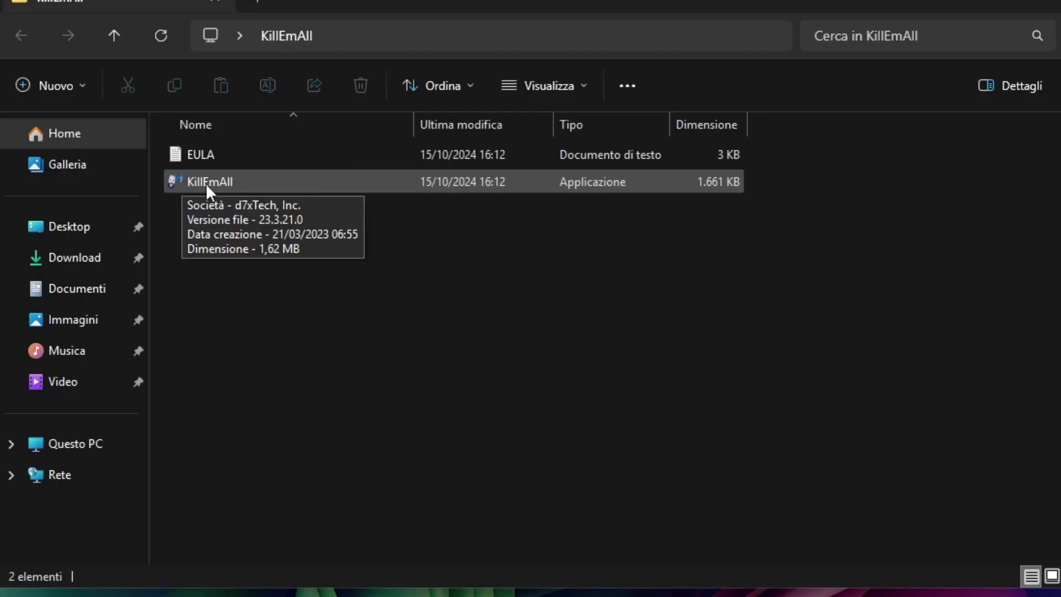
left_click_drag(213, 183, 648, 596)
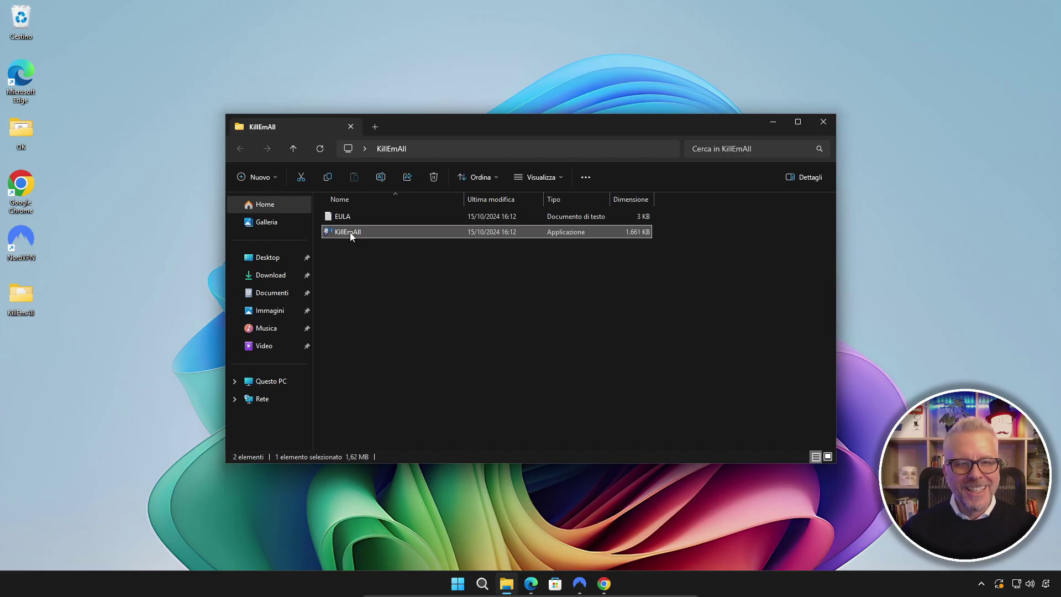
left_click_drag(598, 480, 622, 590)
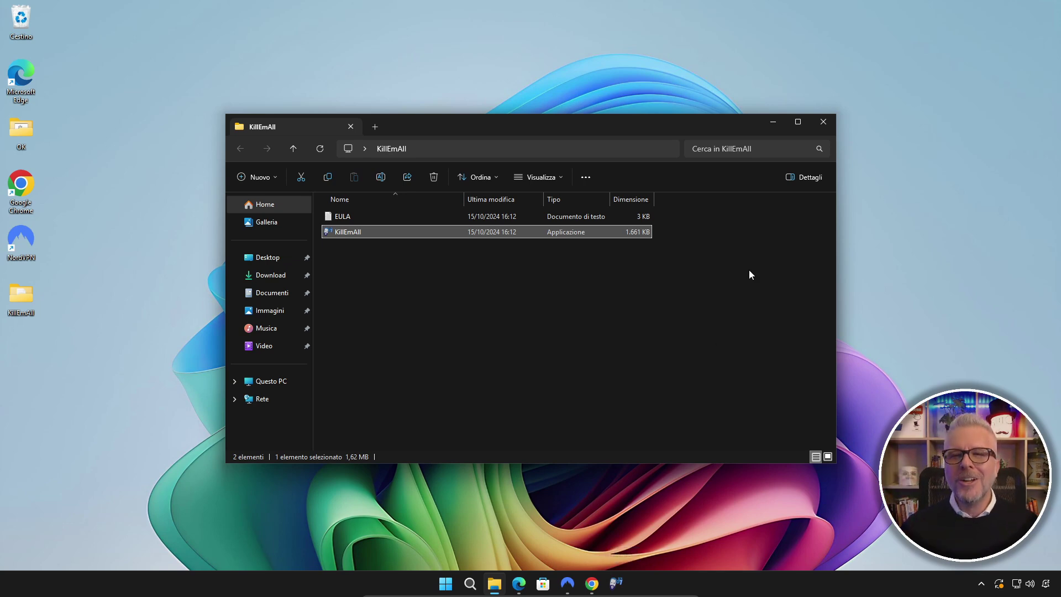
left_click(823, 121)
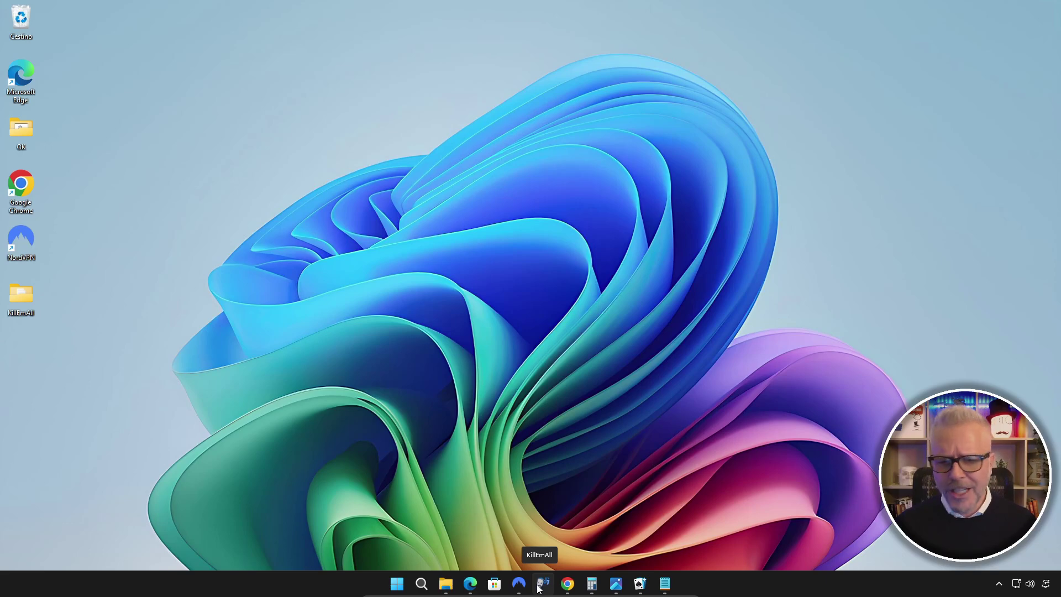
Launch KillEmAll and, in its configuration, enable "Always force Run as Administrator" and "Always terminate programs immediately before prompt".
left_click(541, 584)
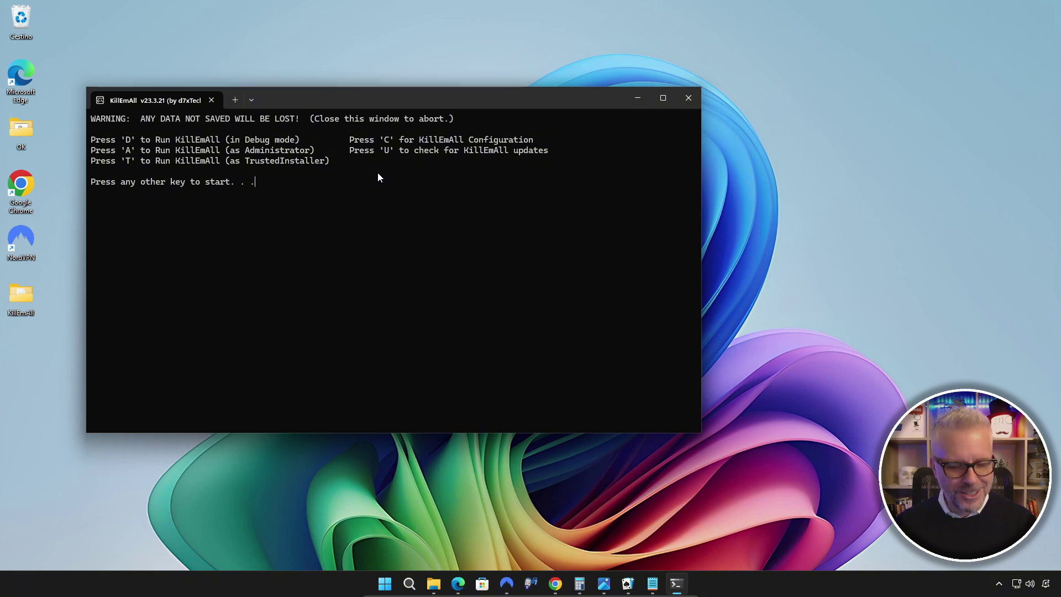
key("c")
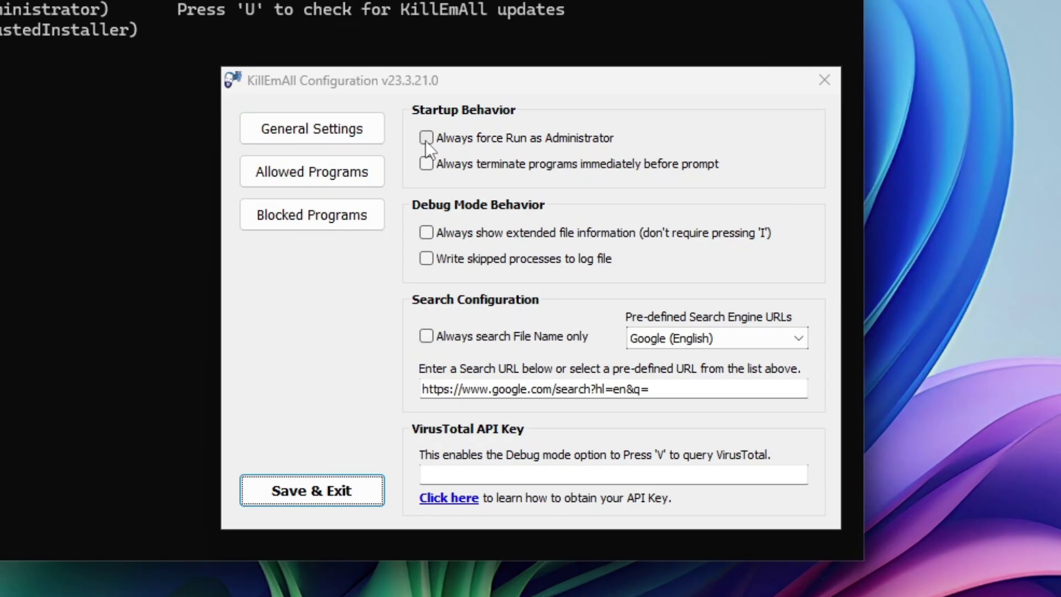
left_click(426, 138)
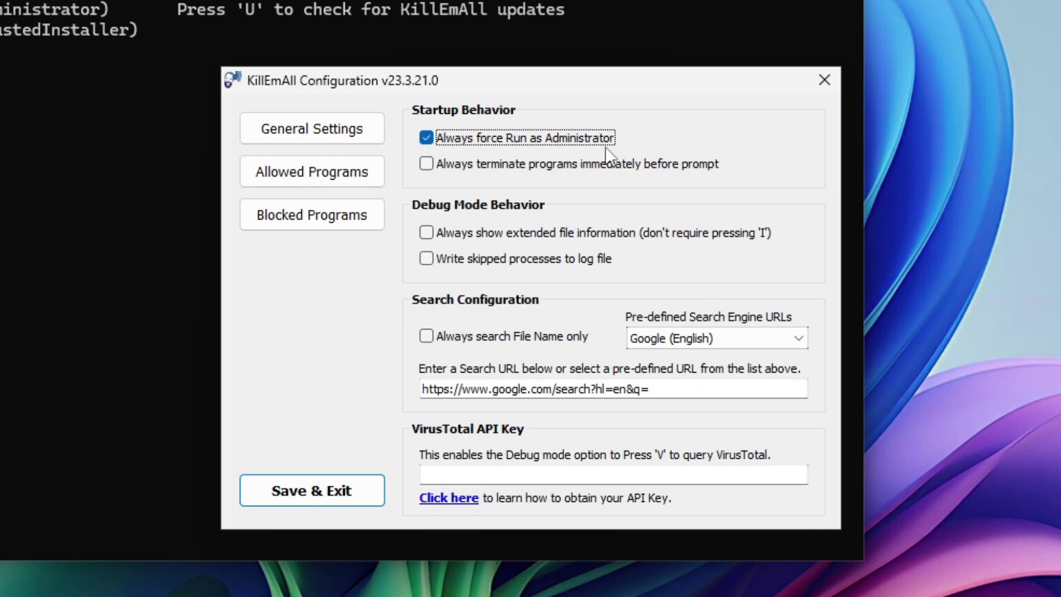
left_click(426, 164)
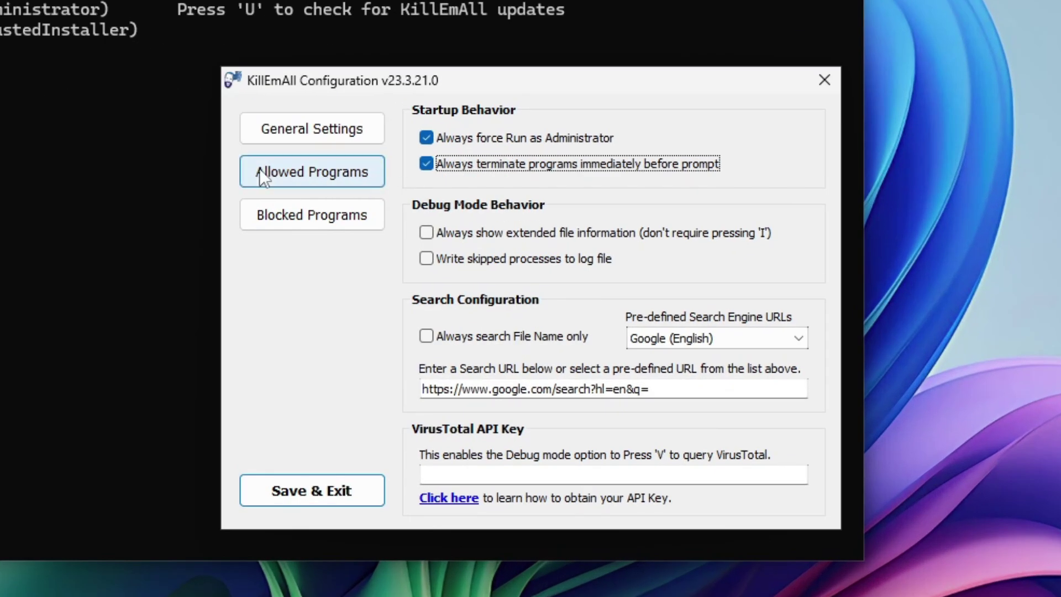
Add cmd.exe to KillEmAll's allowed programs, then save and exit the configuration.
left_click(276, 174)
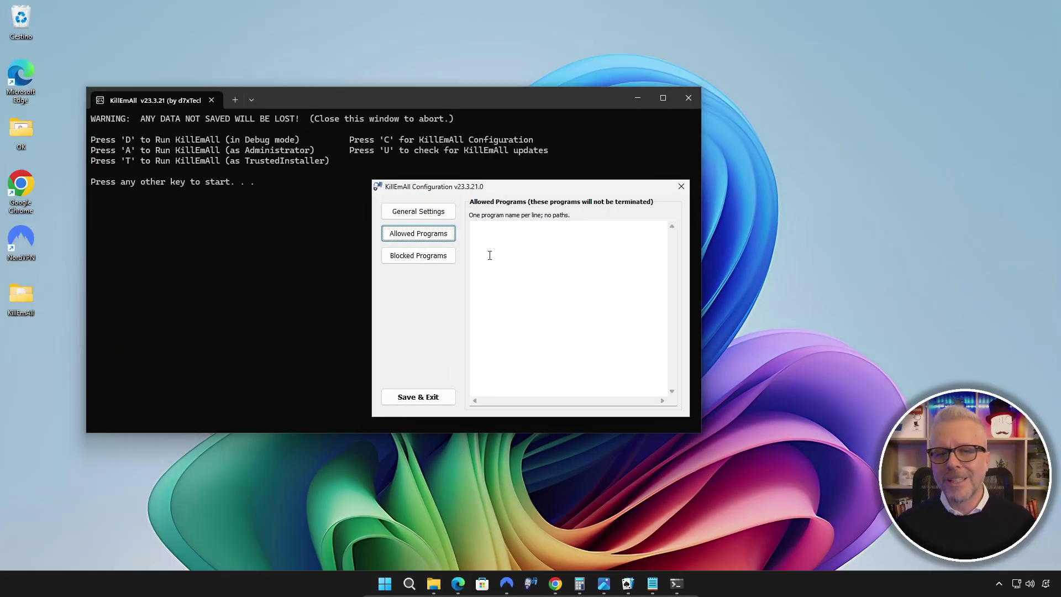
left_click(491, 238)
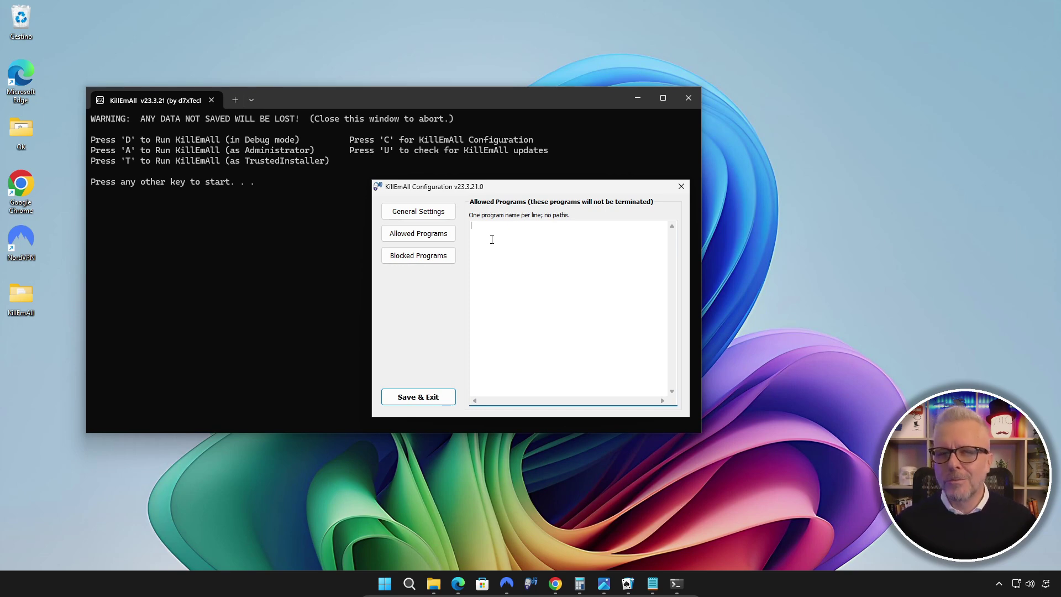
type("cmd.ex")
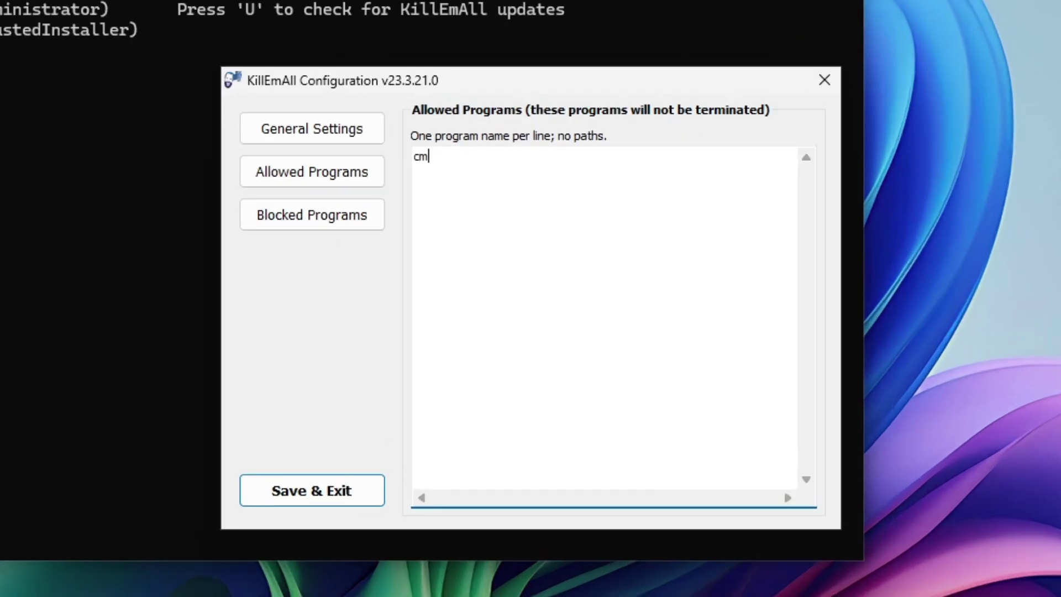
type("e")
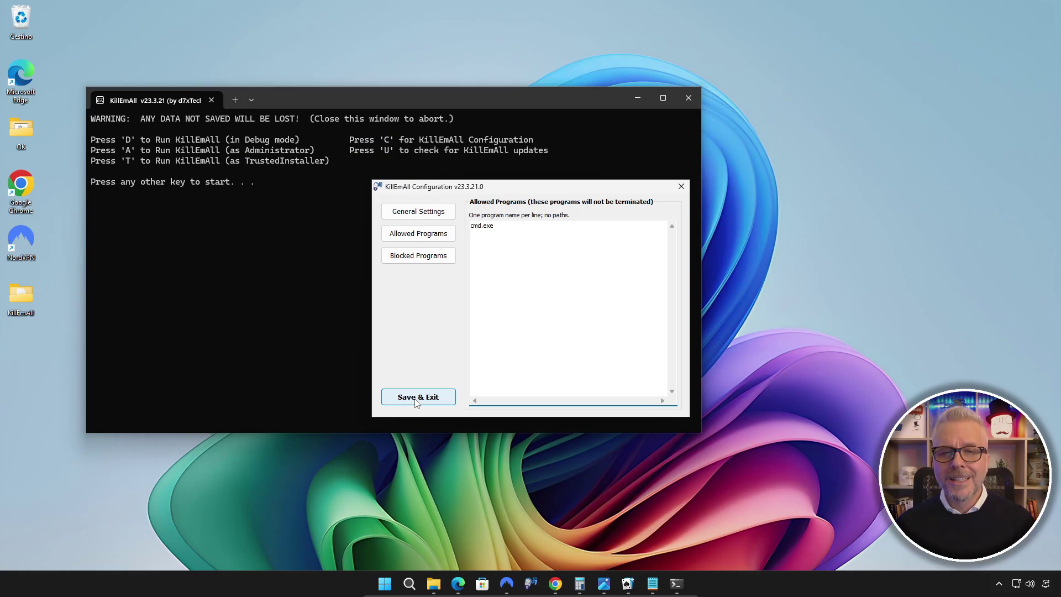
left_click(416, 398)
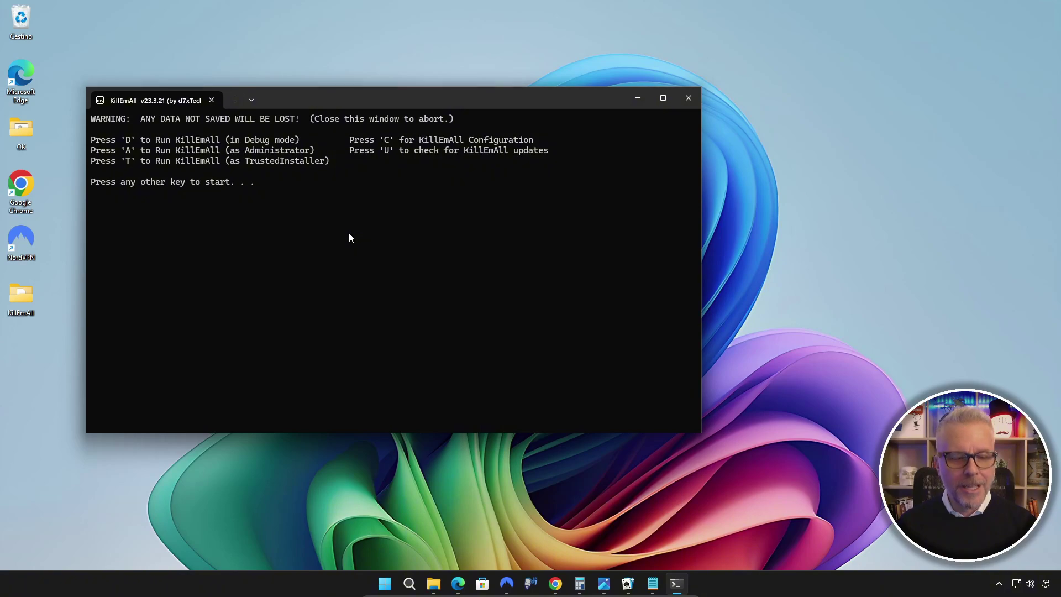
Run KillEmAll as Administrator, allow it to make changes to the device, and review the list of terminated processes.
key("a")
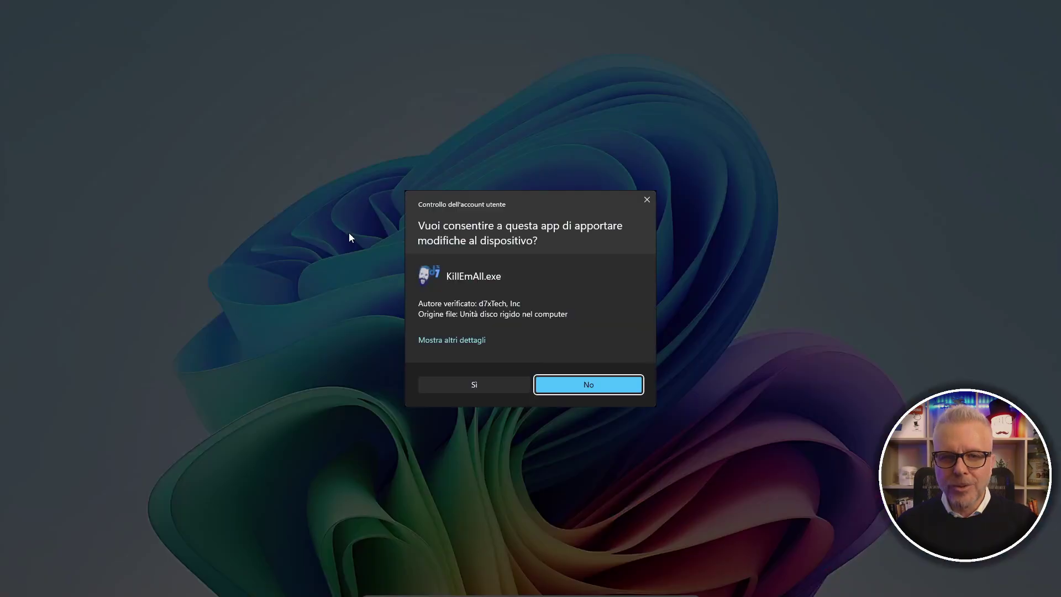
left_click(476, 384)
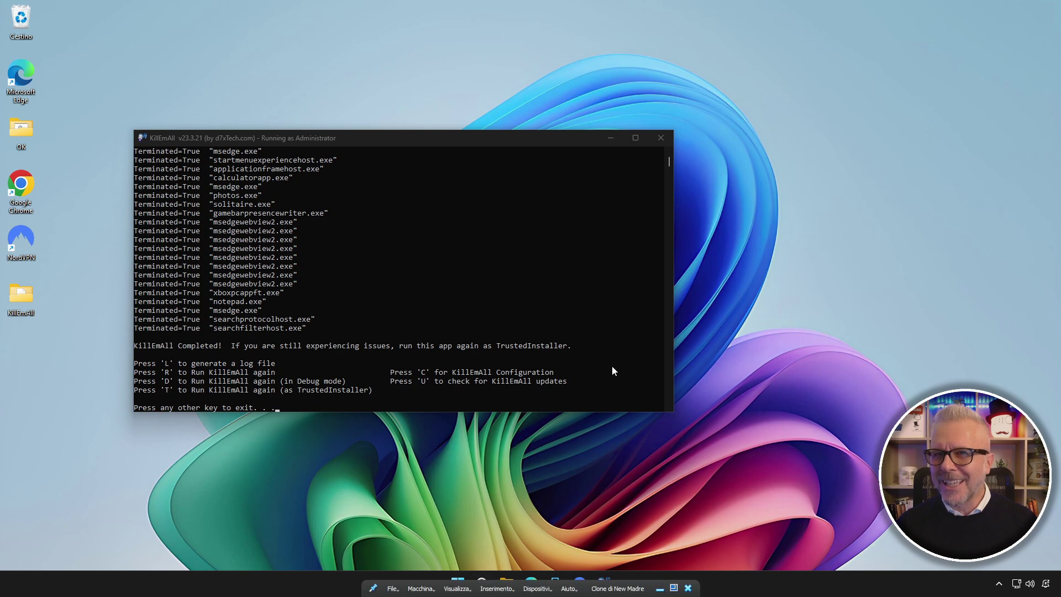
scroll(460, 306, "up", 15)
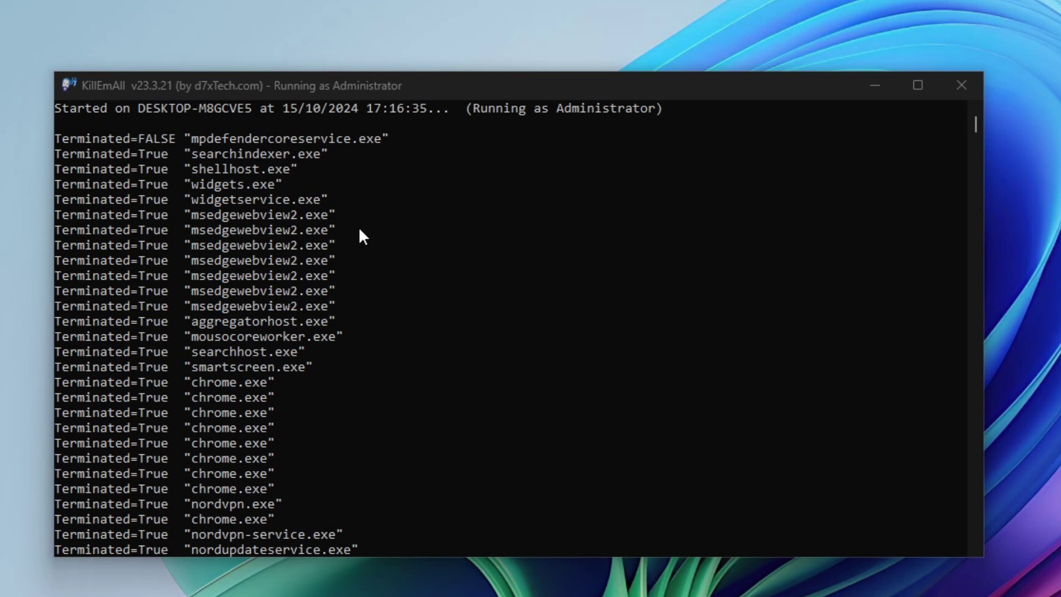
scroll(307, 237, "down", 6)
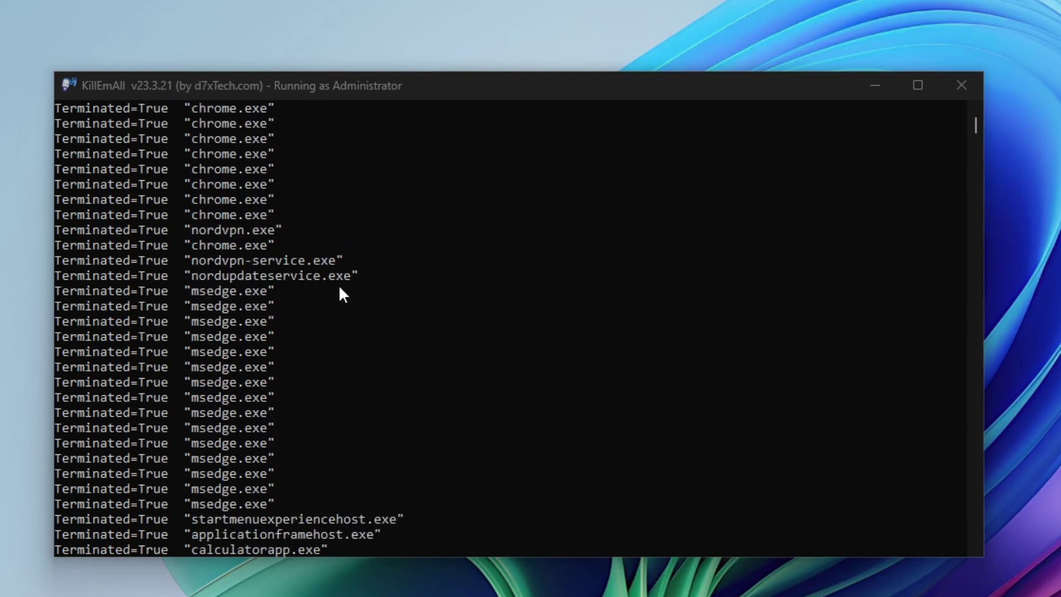
scroll(340, 293, "down", 5)
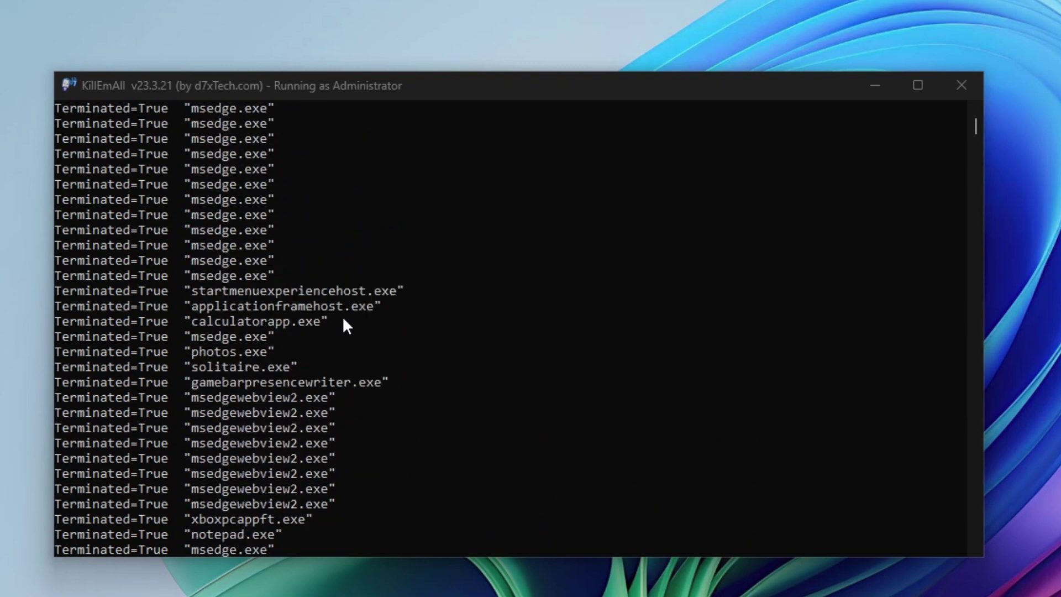
scroll(343, 319, "down", 2)
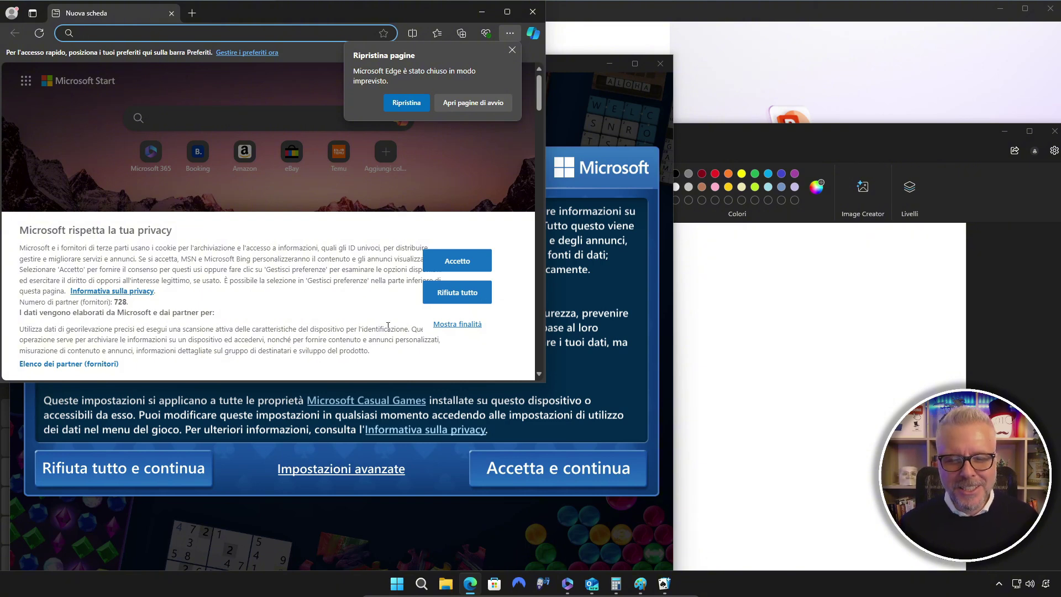
Launch KillEmAll again from the taskbar with administrator permission to terminate the newly opened programs, and exit it once it completes.
left_click(544, 584)
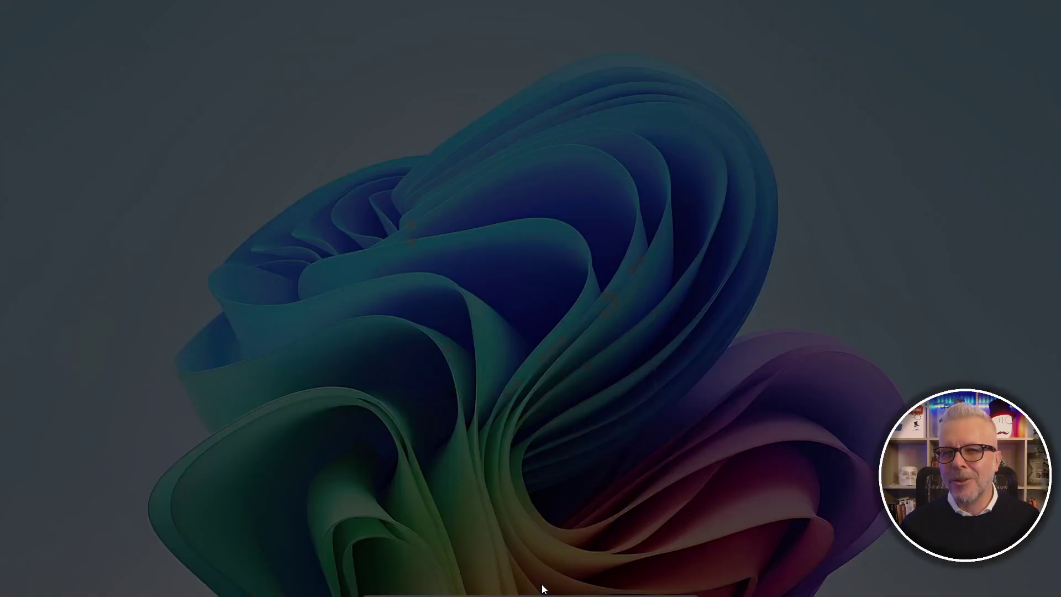
left_click(492, 386)
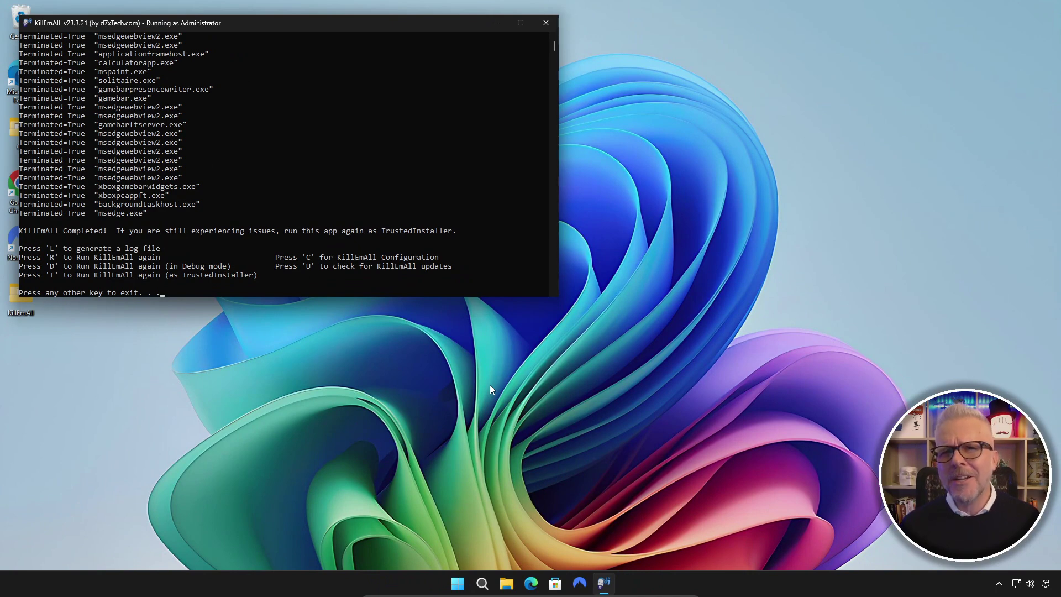
key("Return")
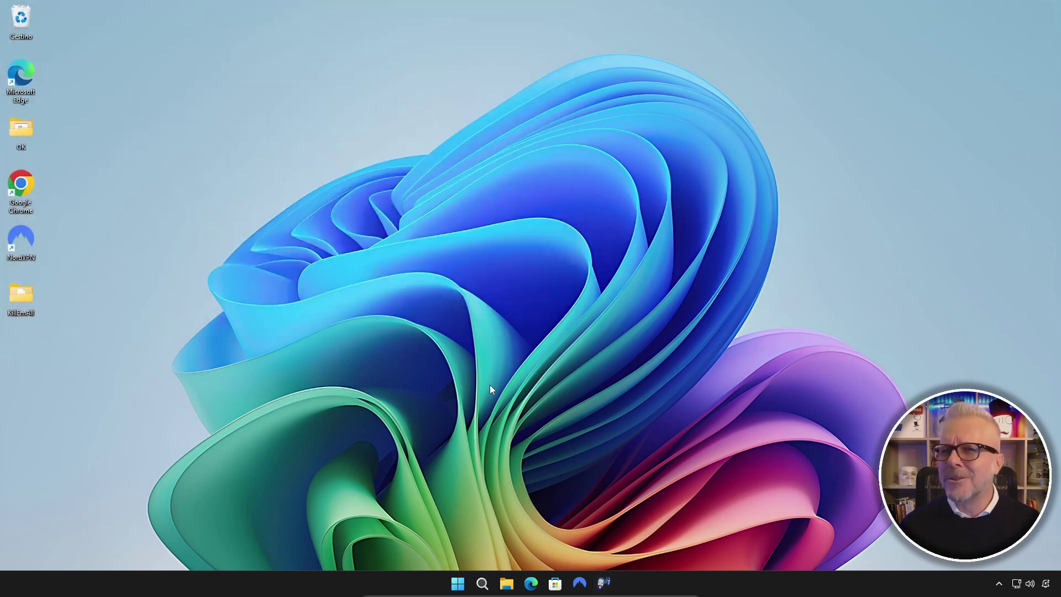